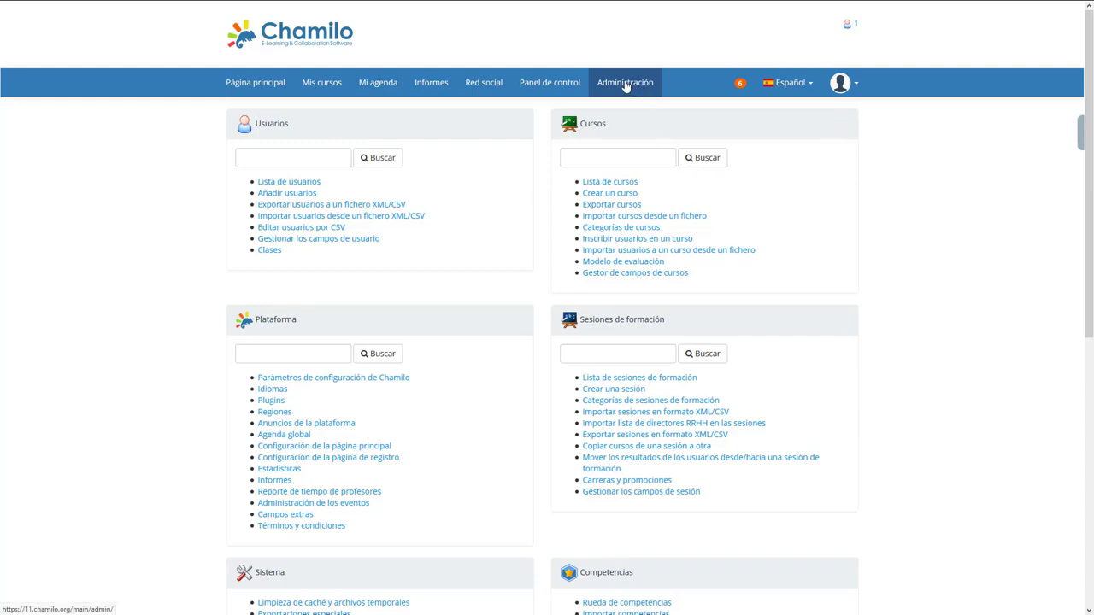
Open the announcement scheduling of the training session "1 Sesión de prueba para tutorial de Chamilo".
click(638, 386)
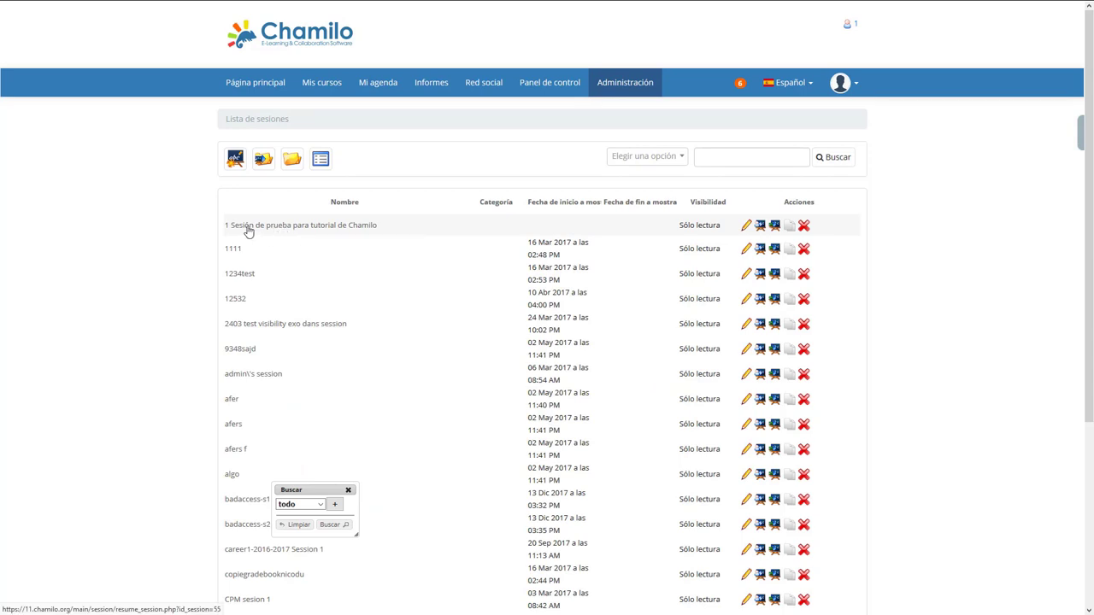
click(320, 233)
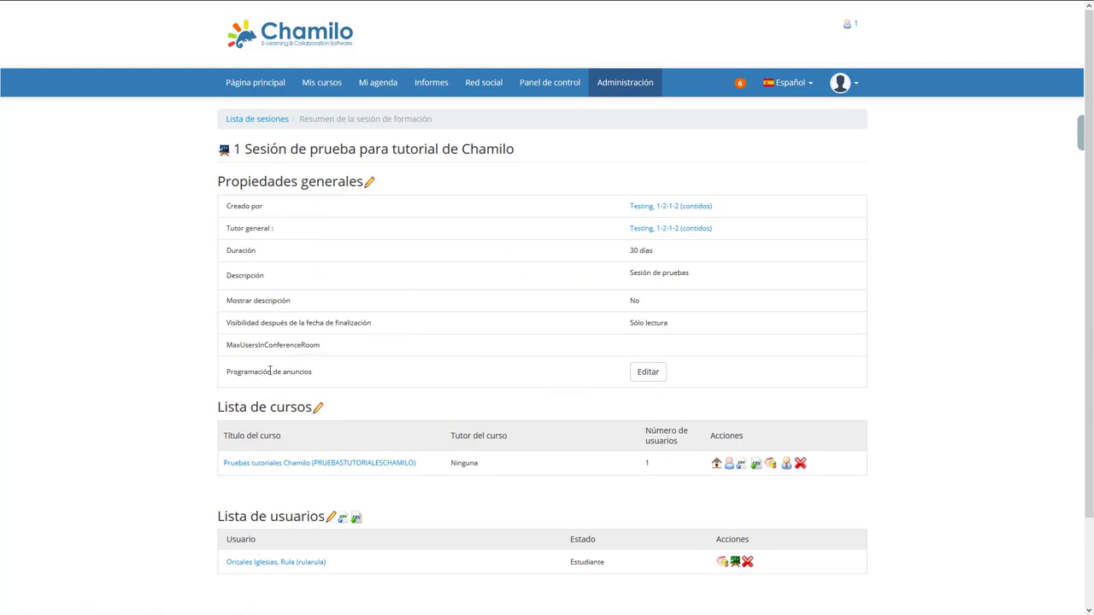
drag(226, 372, 318, 384)
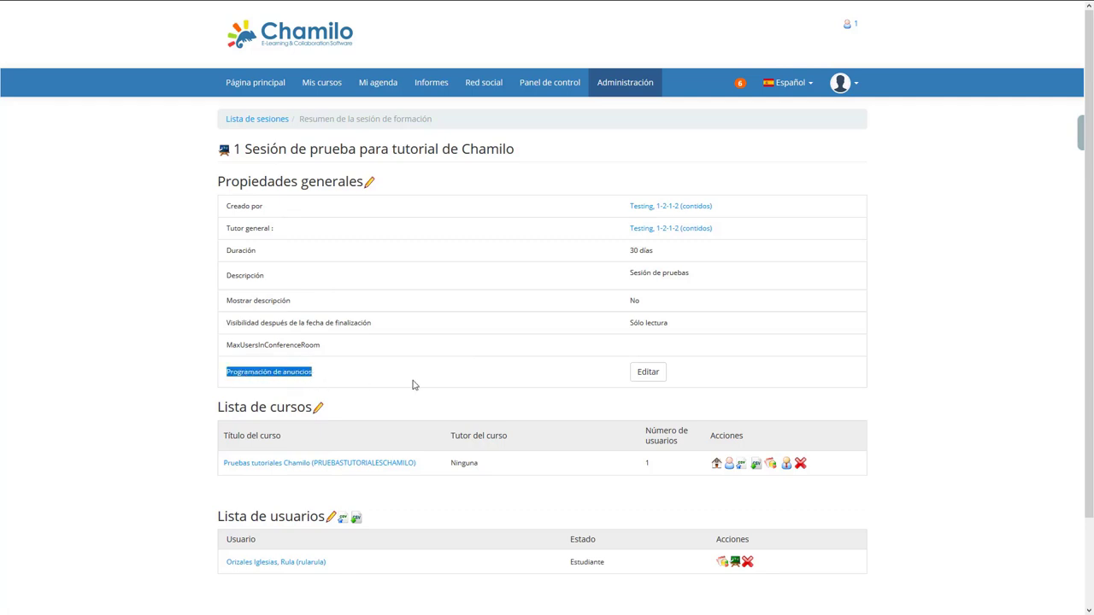
click(647, 375)
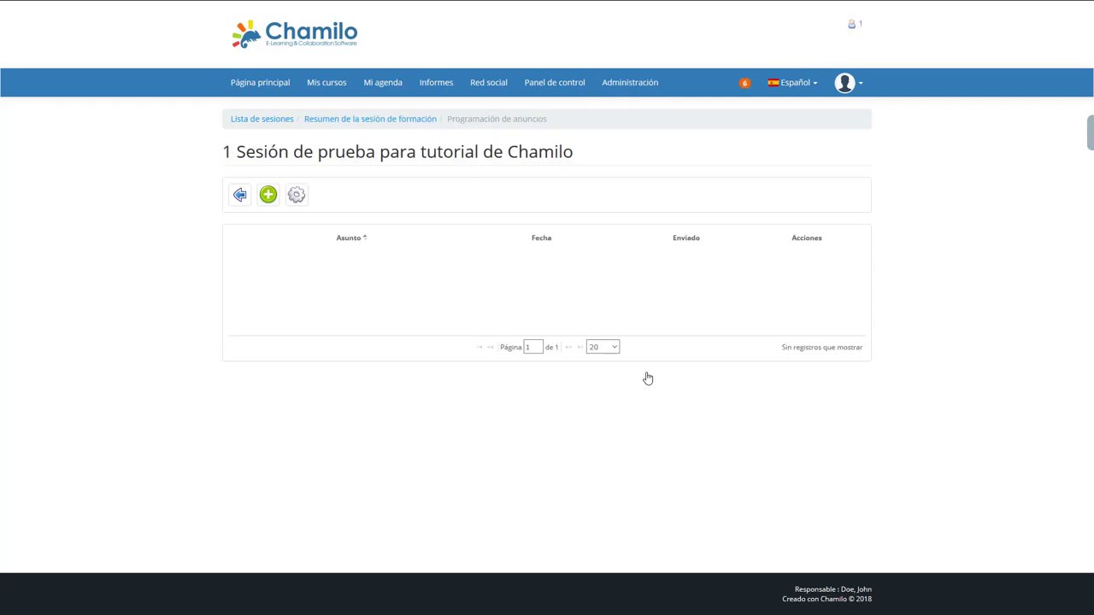
Start a new scheduled announcement for the session and review the form's explanation of the two sending types.
click(268, 198)
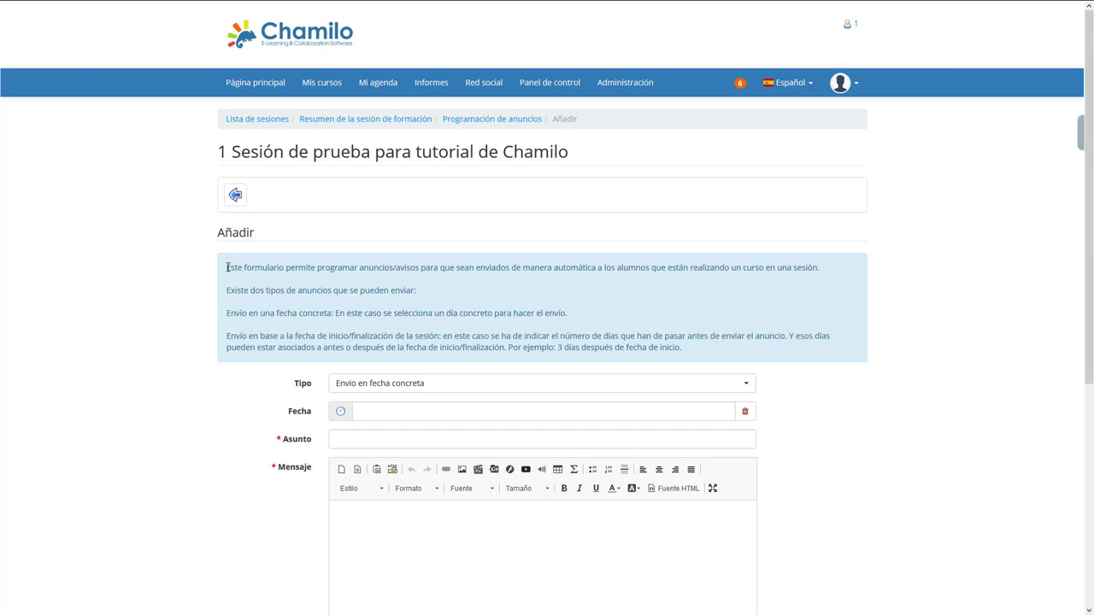
drag(227, 268, 691, 366)
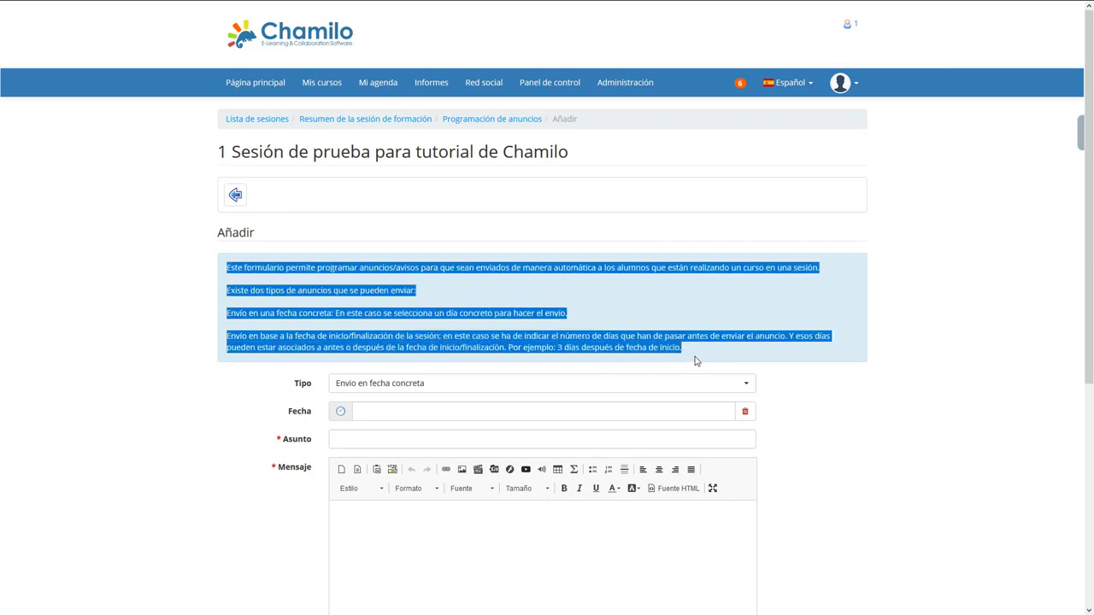
click(791, 381)
scroll(791, 383, down, 1)
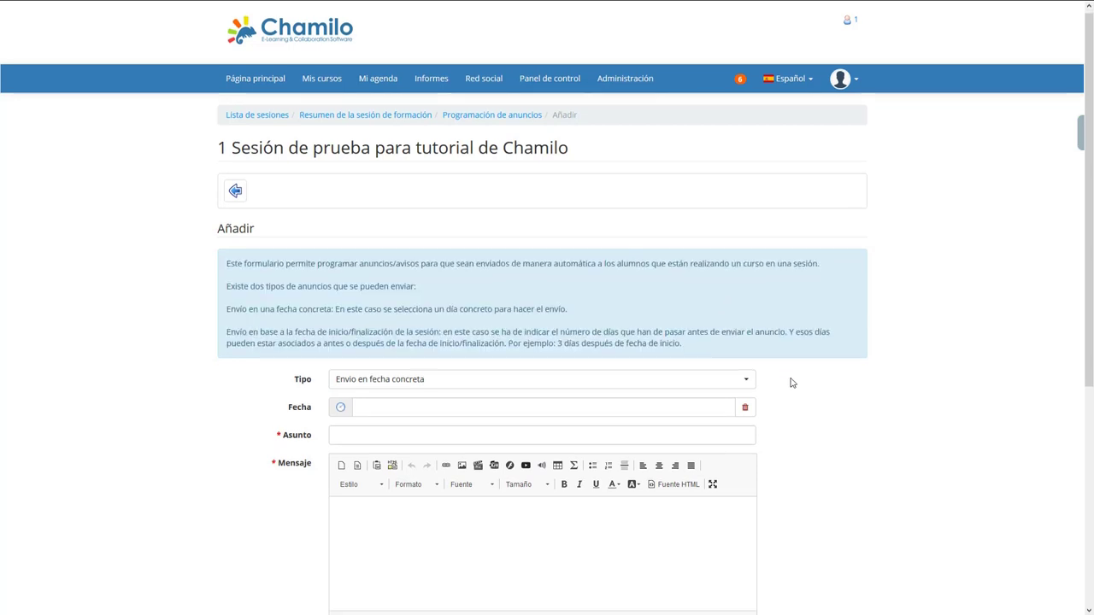
scroll(786, 359, down, 3)
scroll(513, 274, down, 2)
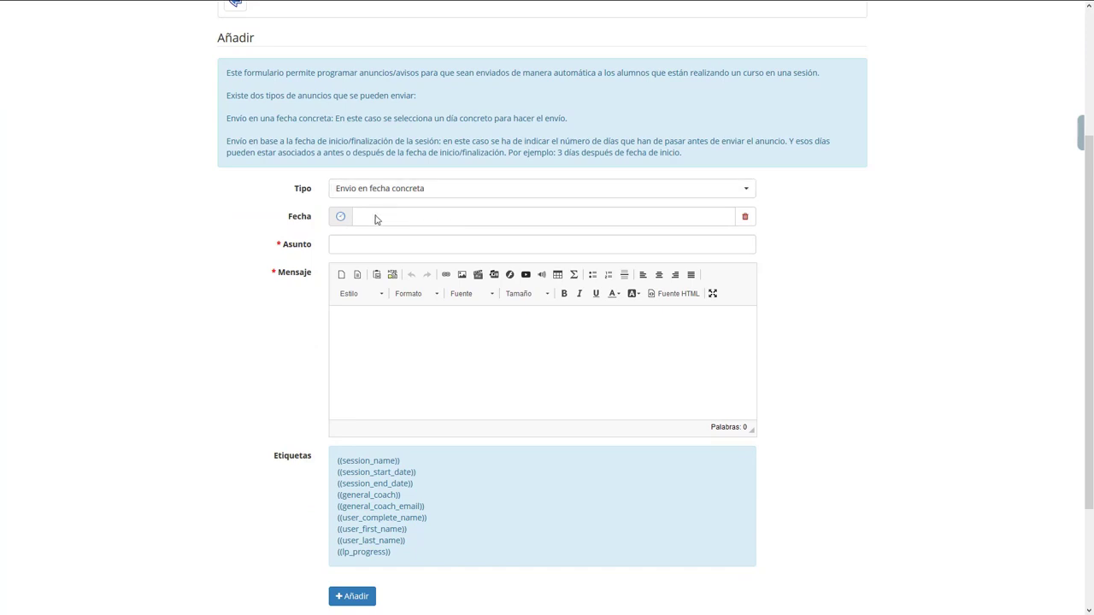
Set the sending date to the current date and time, 04 April 2018 14:50, and the subject to "Prueba de envío".
click(375, 220)
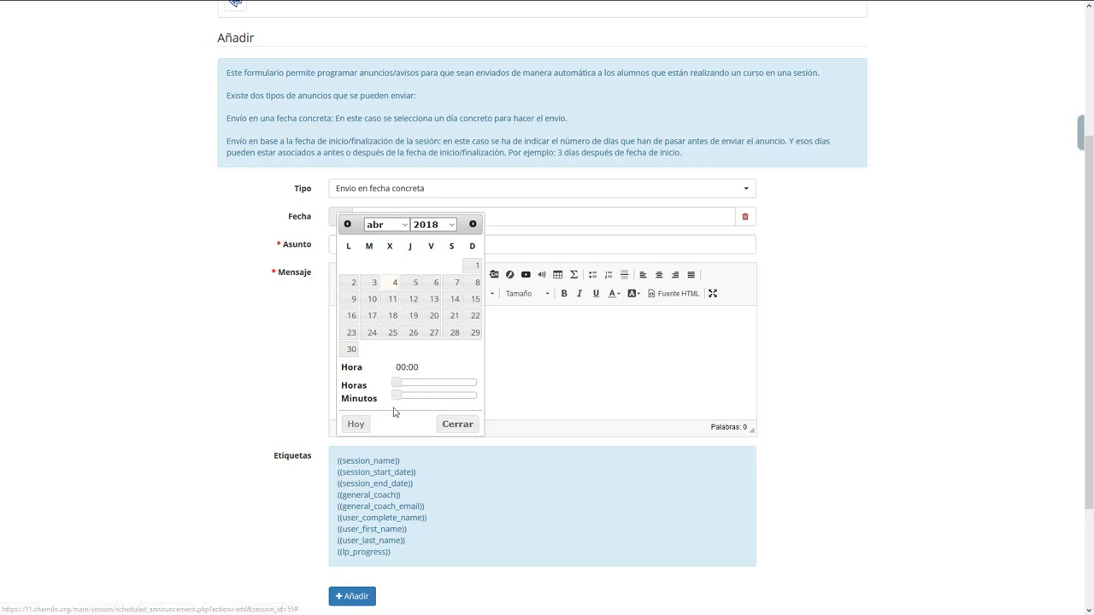
click(357, 425)
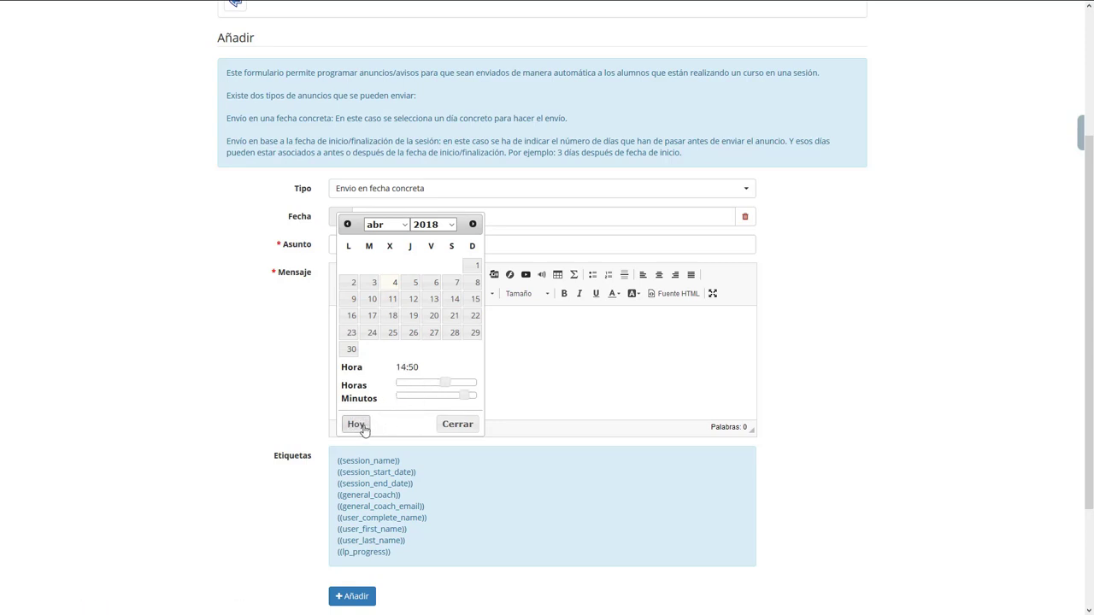
click(456, 427)
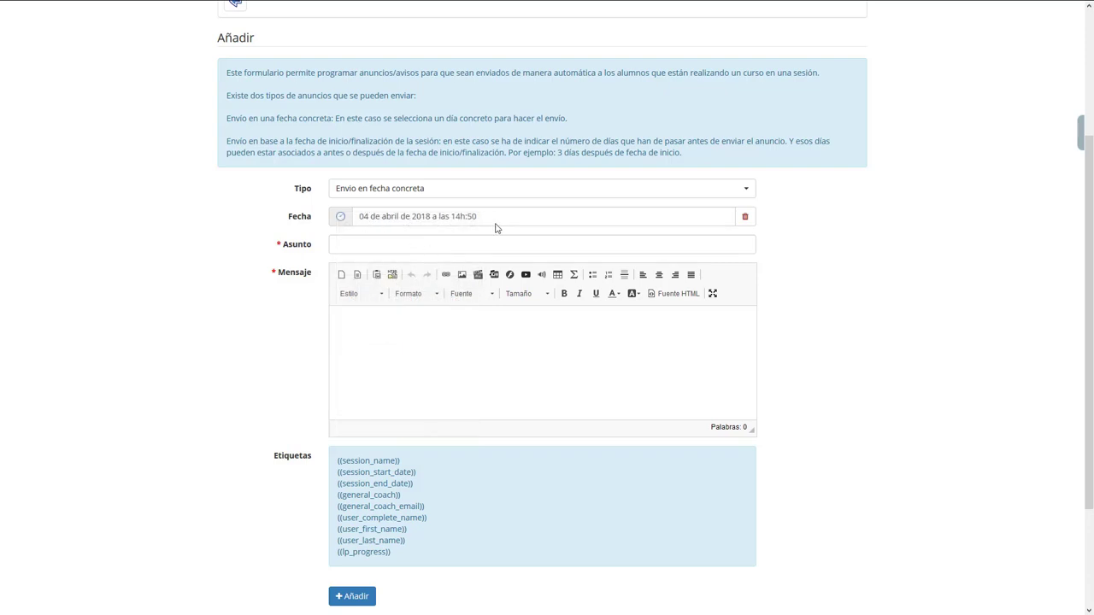
click(465, 247)
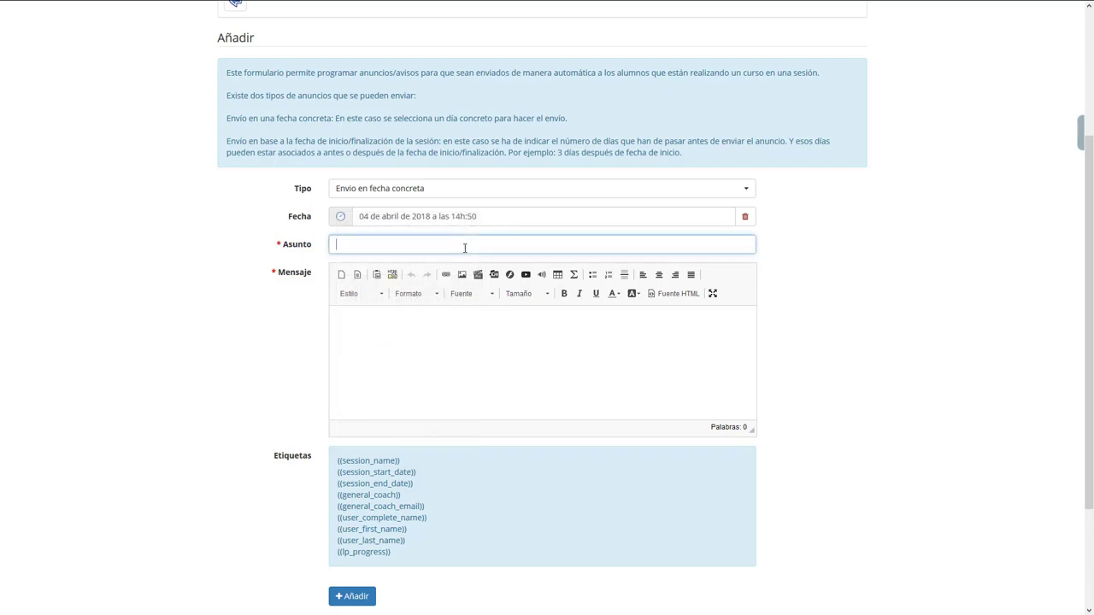
text(Prueba)
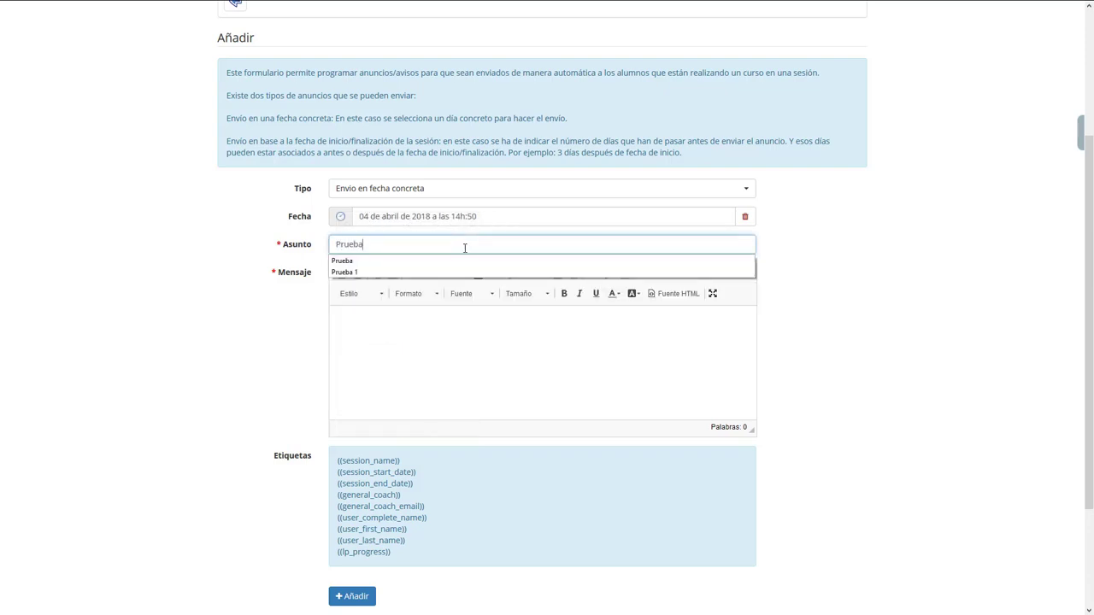
text( de envío)
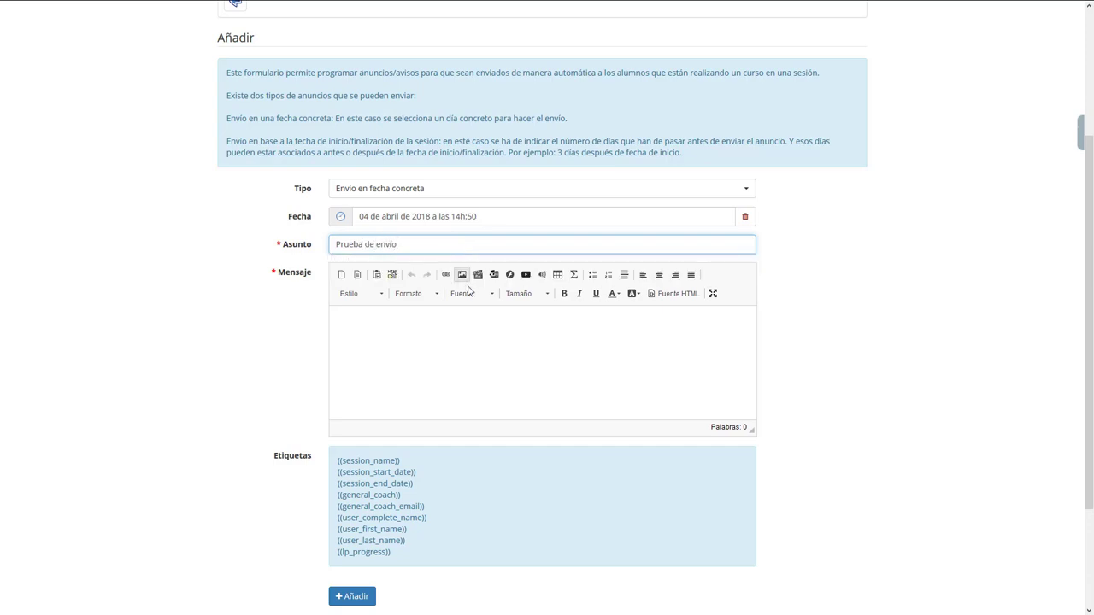
Begin the message with the greeting "Hola" followed by the ((user_first_name)) tag.
click(467, 323)
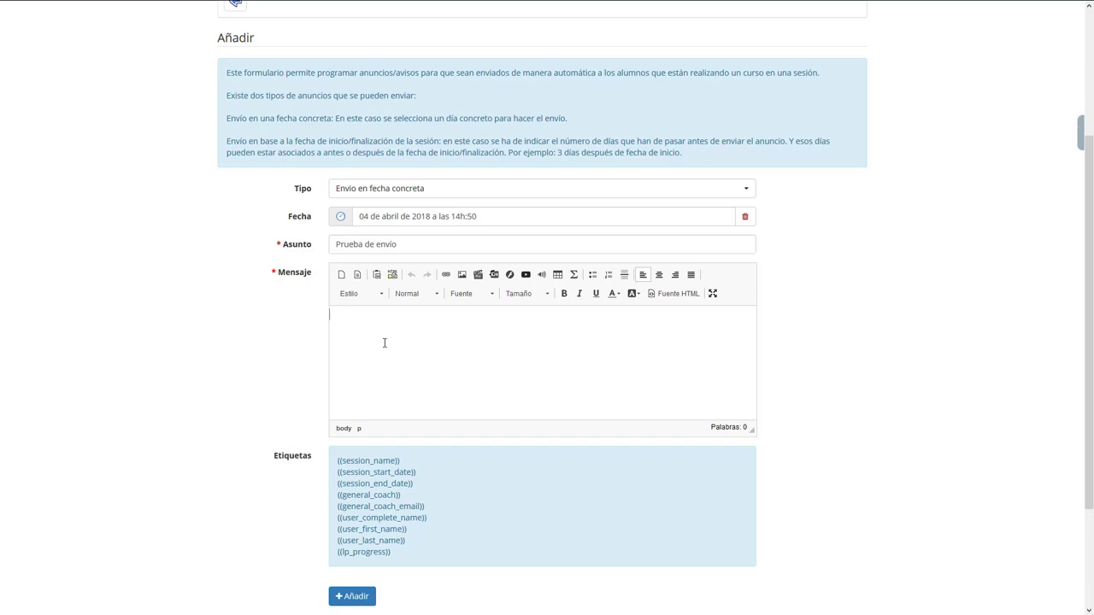
text(Hola)
drag(407, 529, 335, 533)
key(ctrl+c)
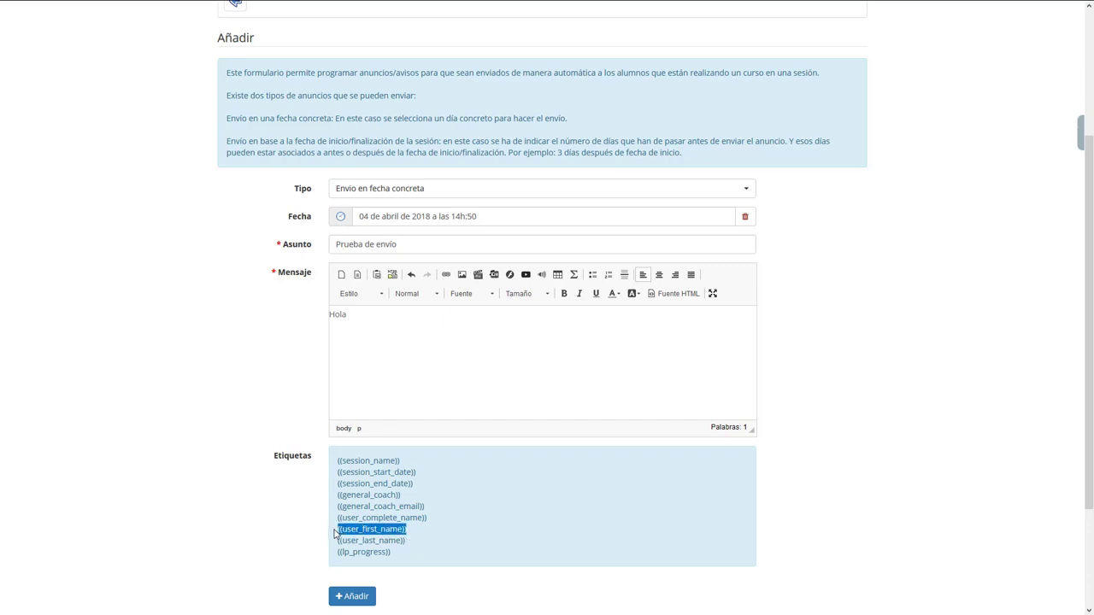
click(384, 314)
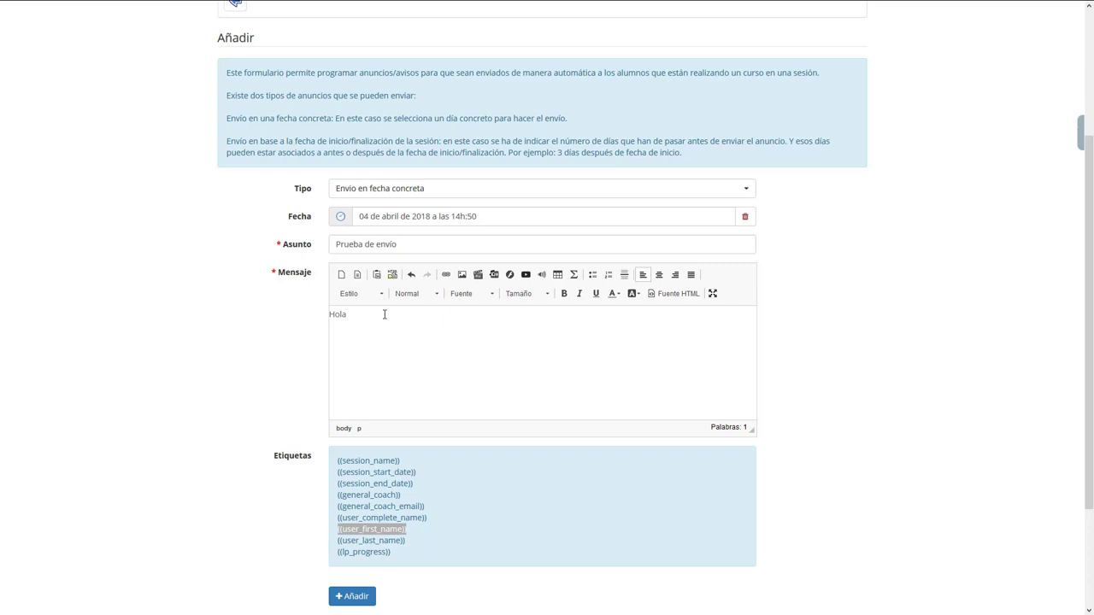
key(ctrl+v)
Add the line "Tu progreso ha sido de:" followed by the ((lp_progress)) tag to the message.
text(Tu progreso ha sido de)
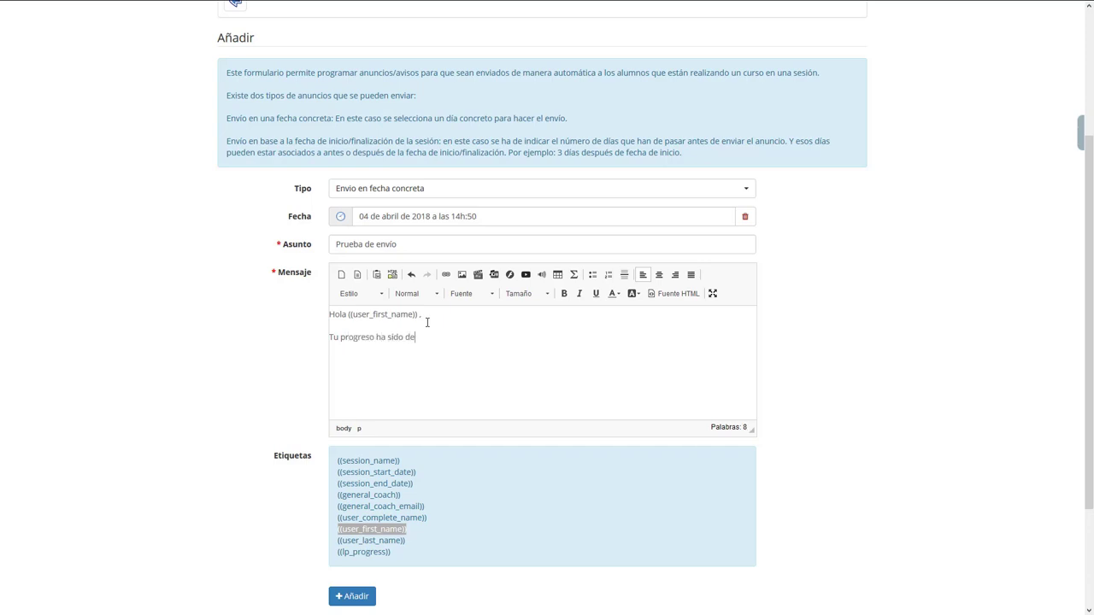
drag(401, 558, 339, 562)
key(ctrl+c)
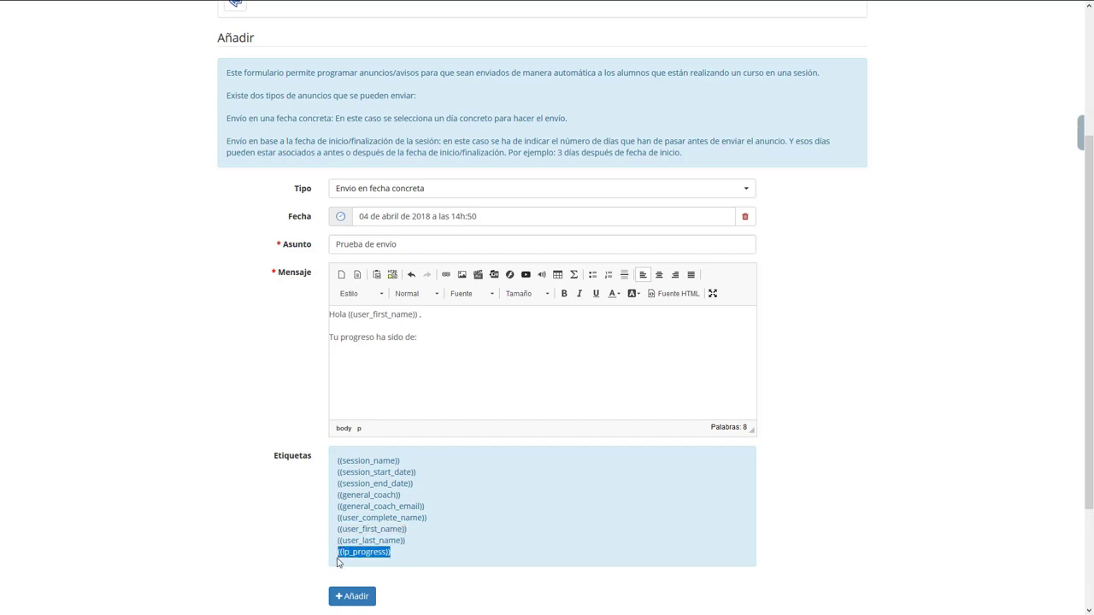
click(442, 343)
key(ctrl+v)
key(Return)
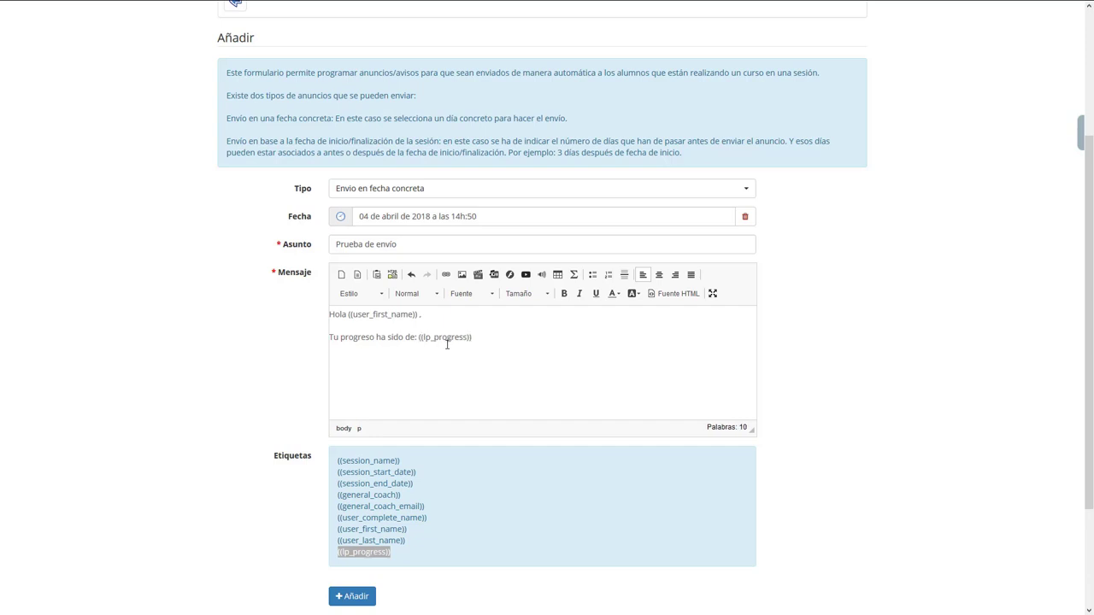
Close the message with "Un saludo" and "El equipo de tutores", and add the announcement to the session.
text(Un saludo )
text(El equipo o)
key(BackSpace)
text(de tutores)
click(361, 598)
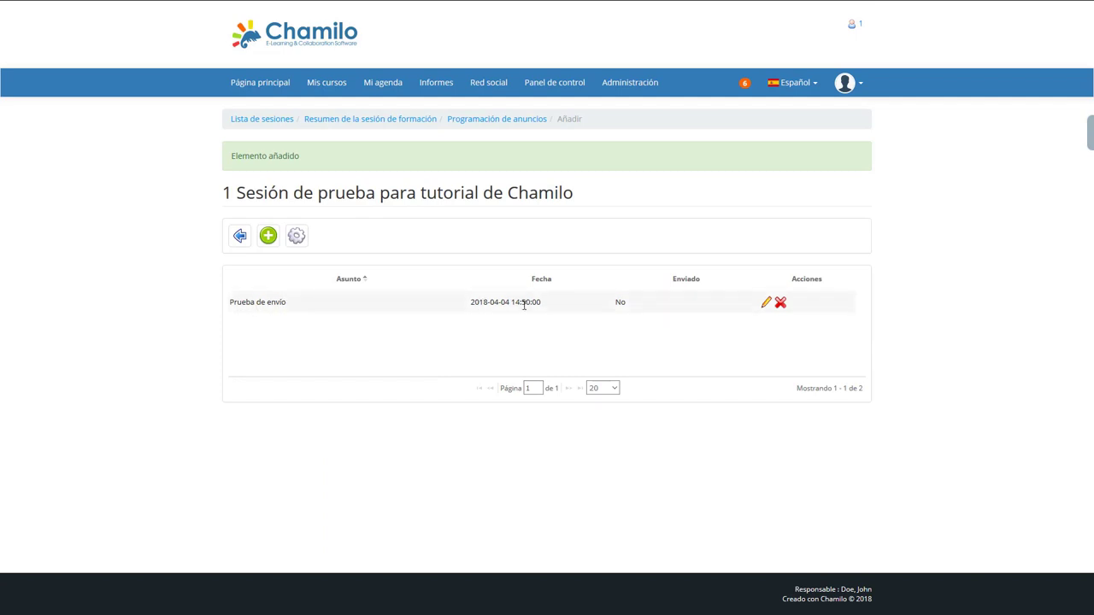
Send the pending scheduled announcement and open the "Prueba de envío" message in the student's inbox.
click(297, 238)
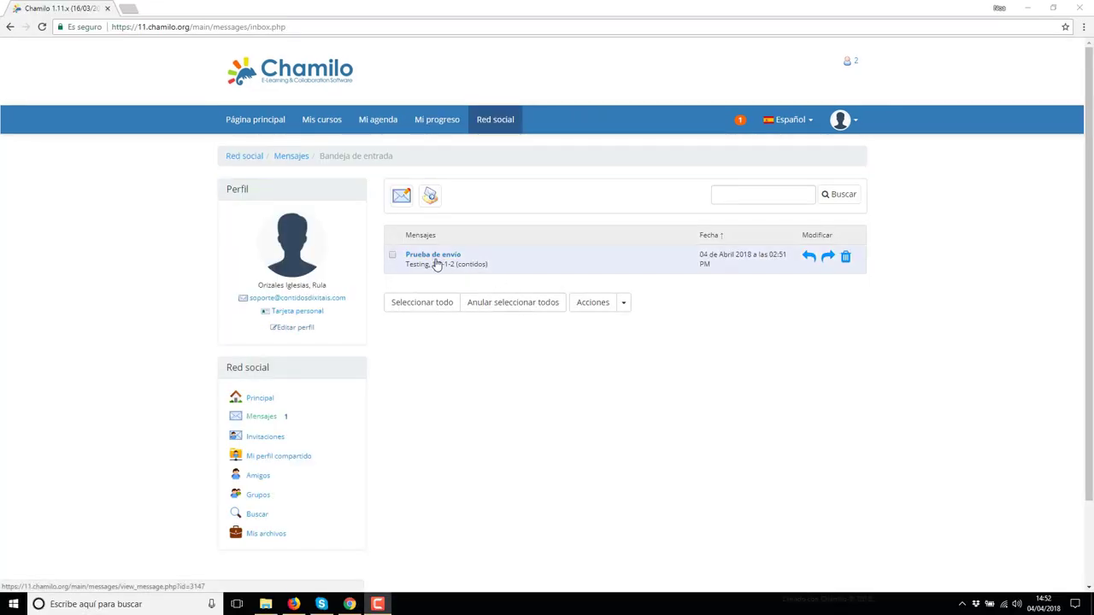
click(440, 259)
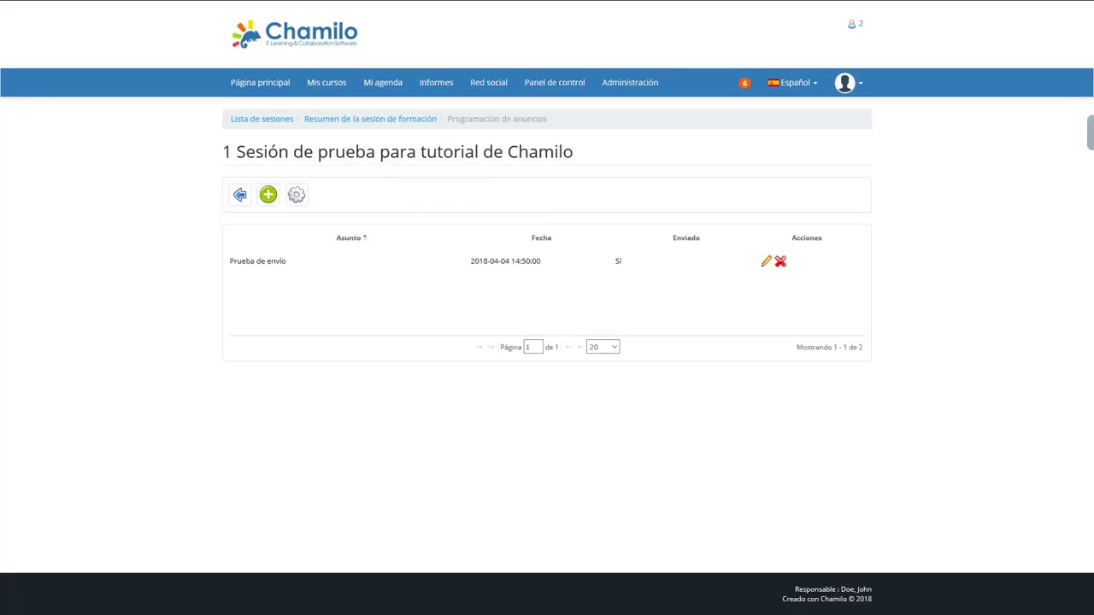
Start another scheduled announcement with the type "Envío en base a fecha de inicio/fin de la sesión".
click(269, 197)
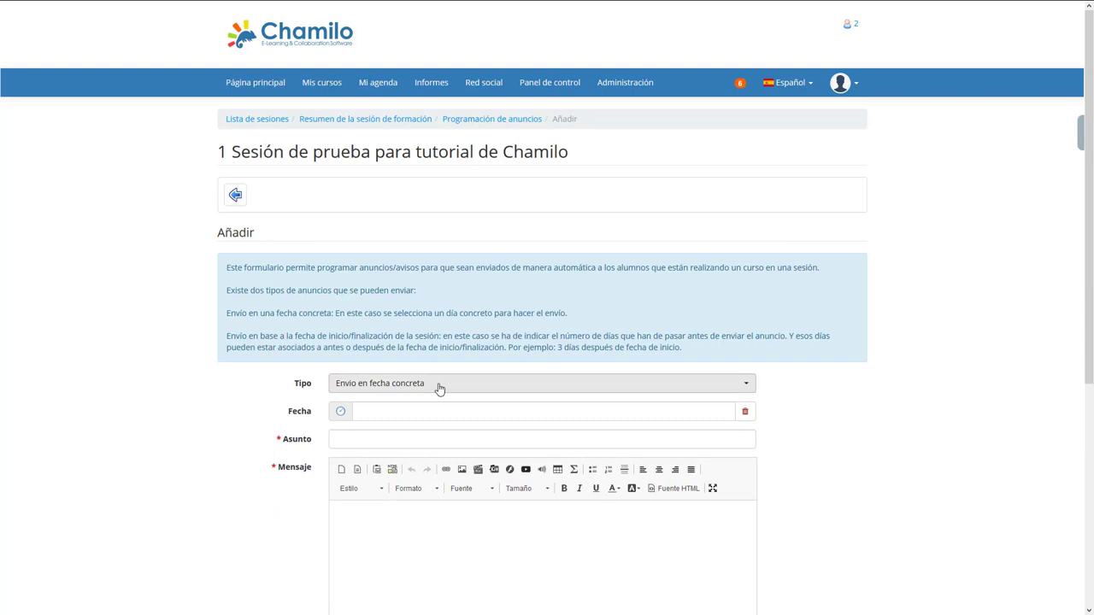
click(750, 385)
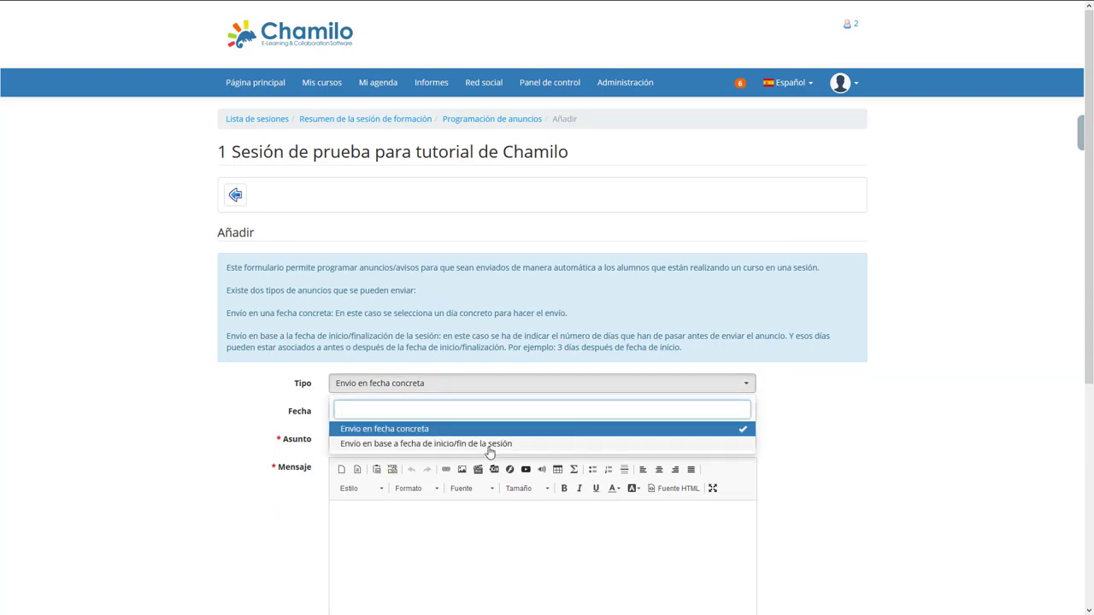
click(414, 445)
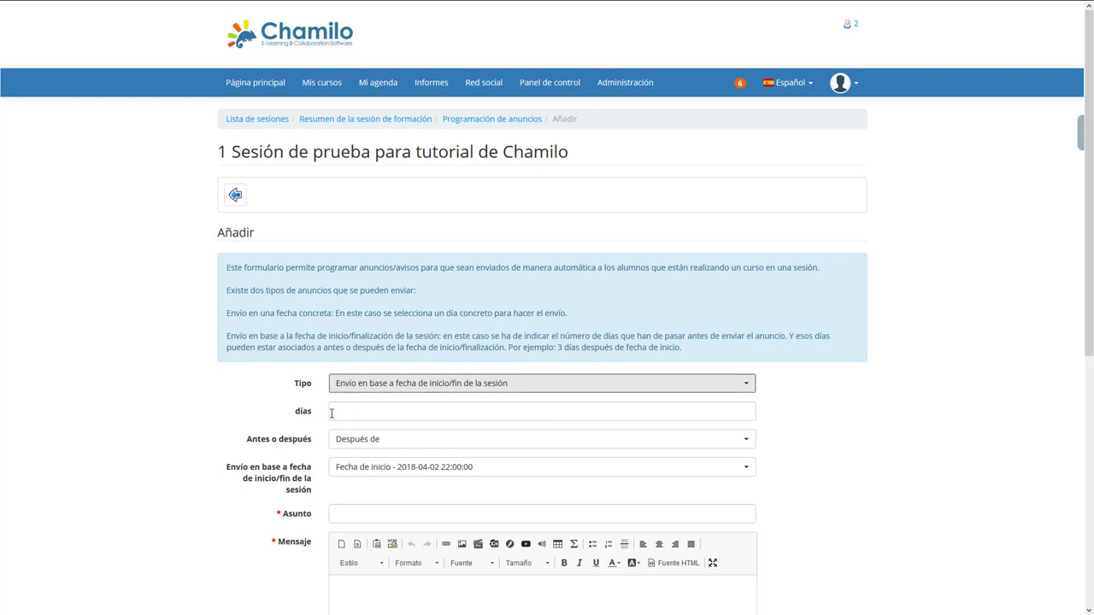
scroll(342, 389, down, 1)
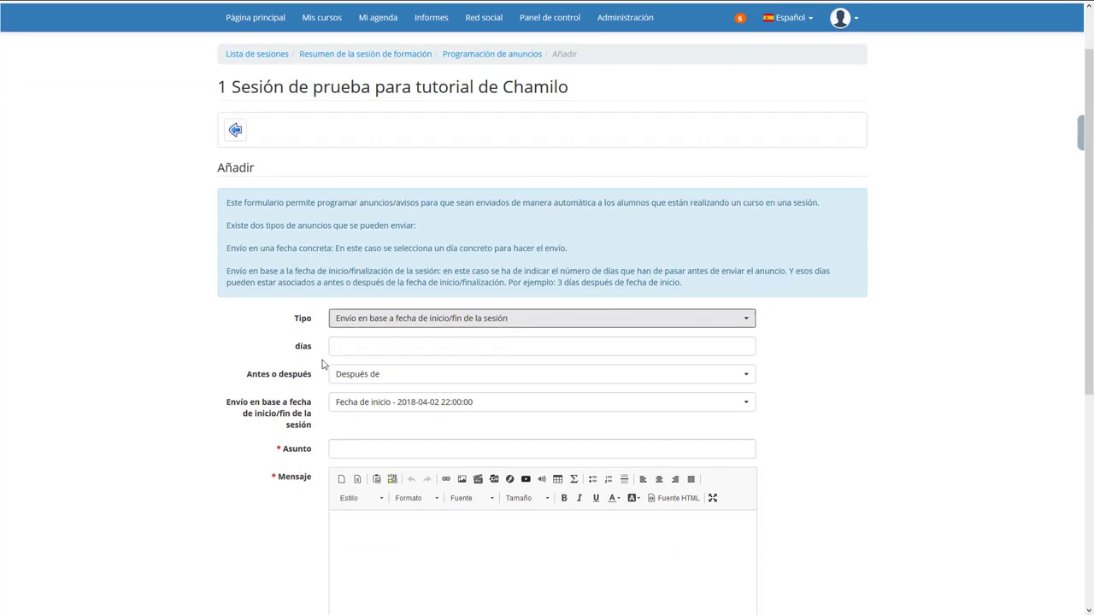
click(348, 346)
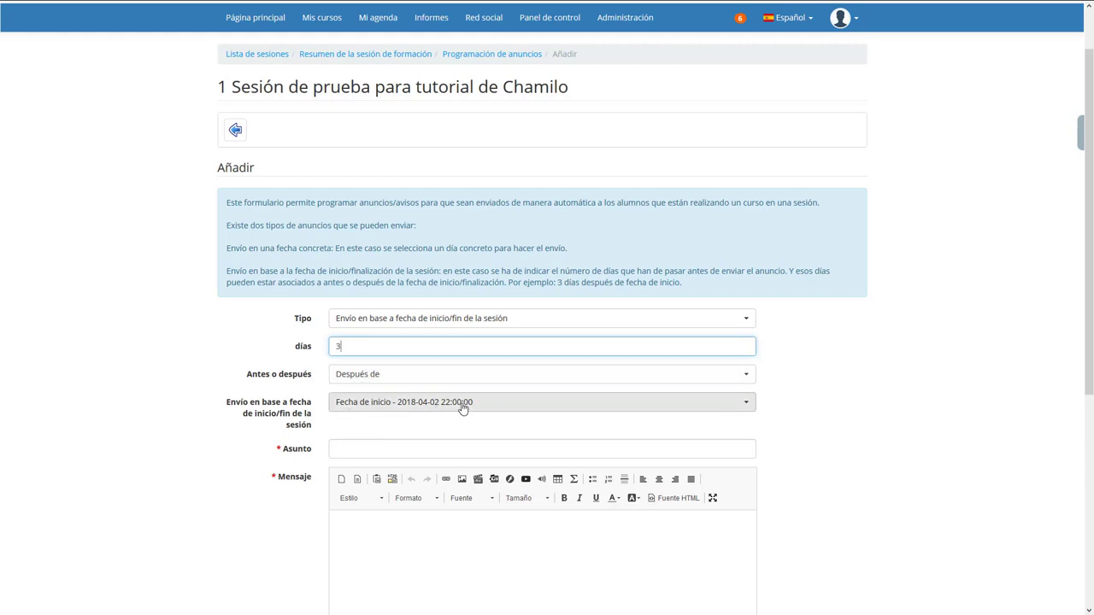
click(371, 375)
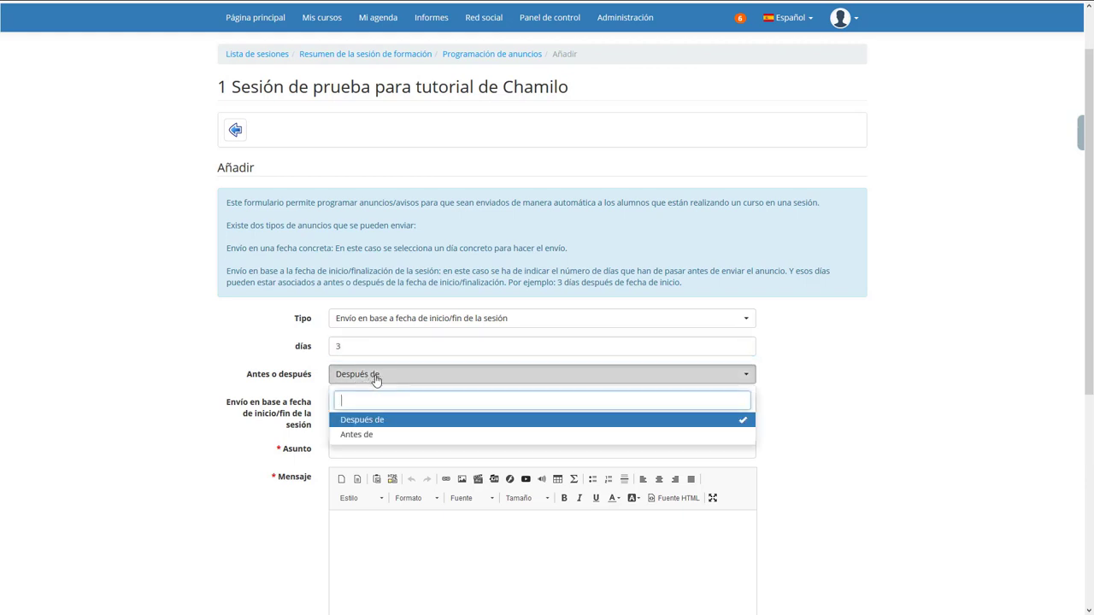
click(371, 436)
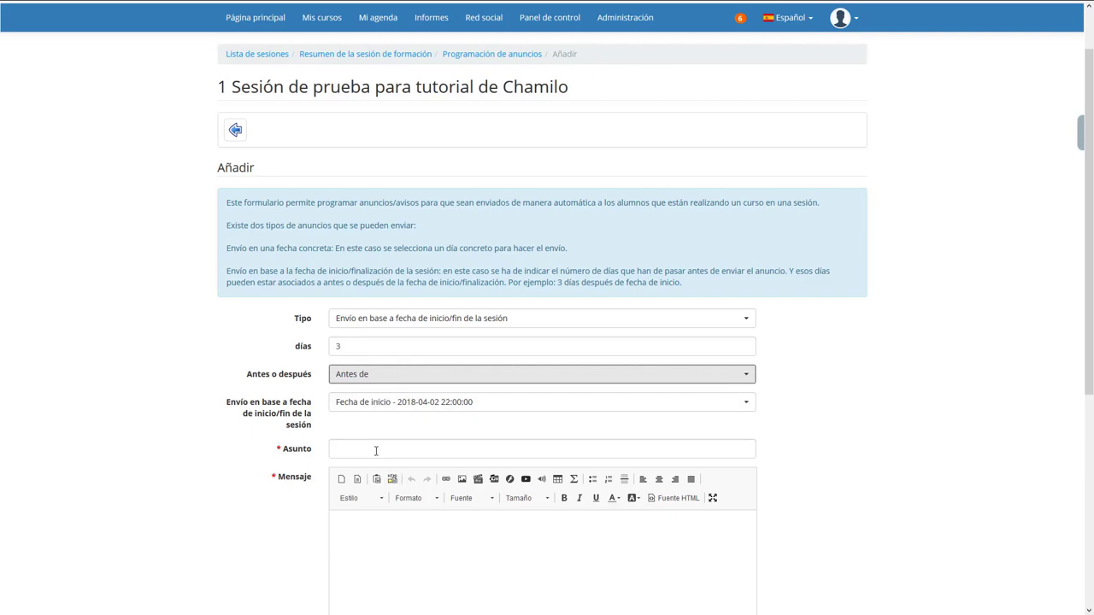
scroll(377, 446, down, 3)
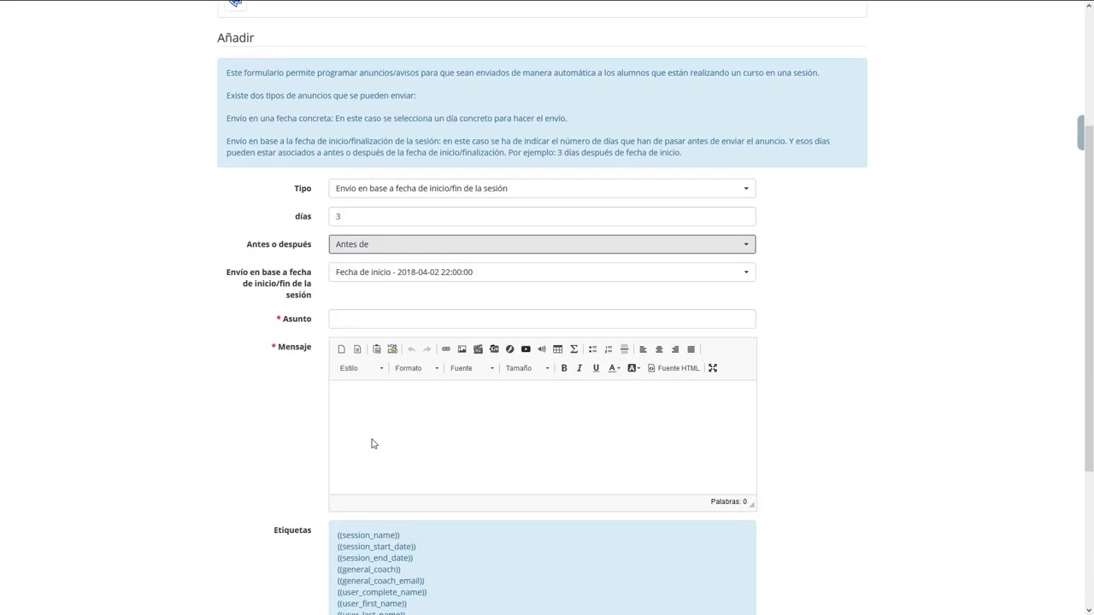
click(368, 248)
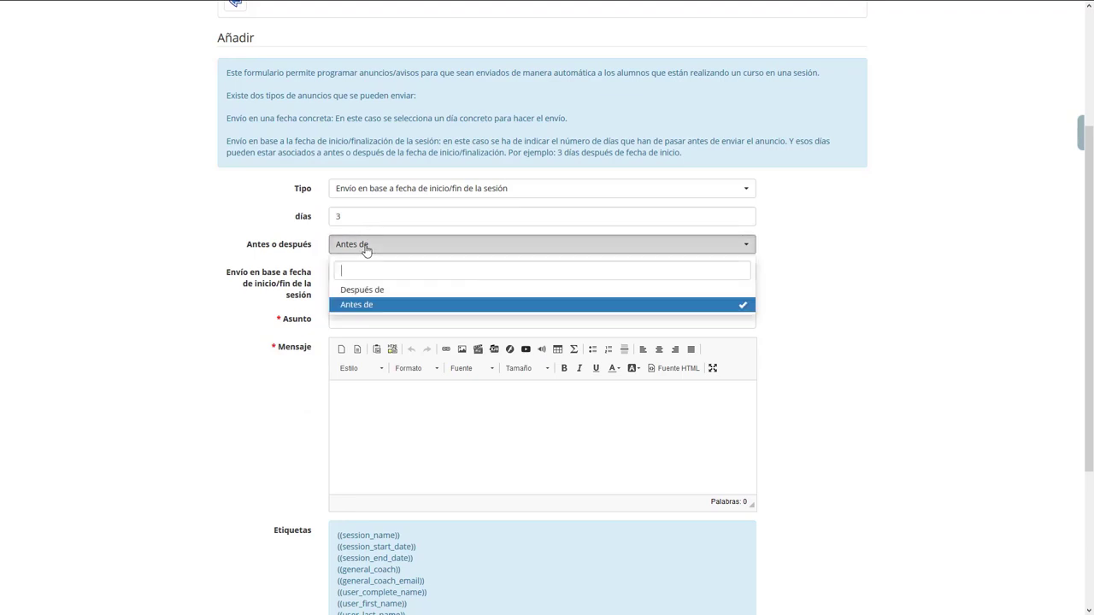
click(364, 306)
click(368, 273)
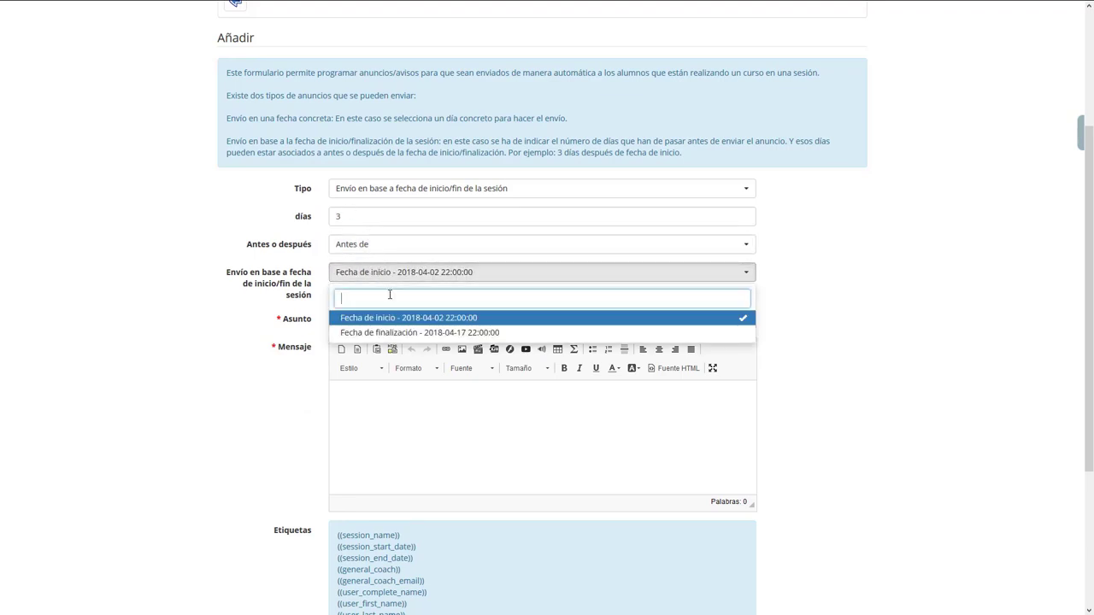
click(395, 334)
Enter the subject "Recordatorio" and the message "Recuerda que te quedan sólo tres días para finalizar tu curso.".
click(369, 315)
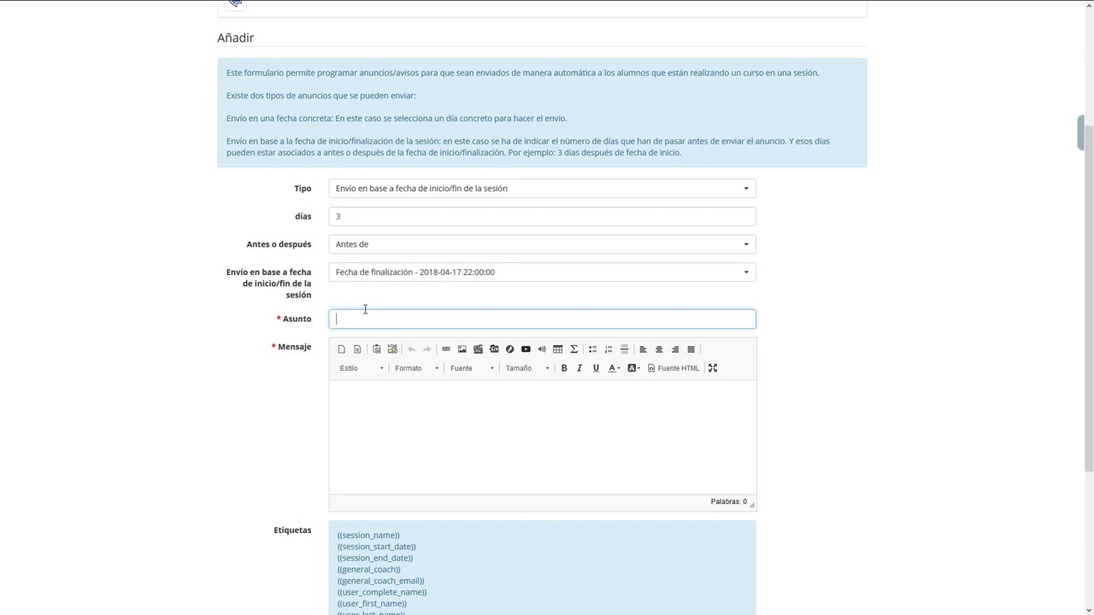
text(Recordatorio)
click(436, 432)
text(Recue)
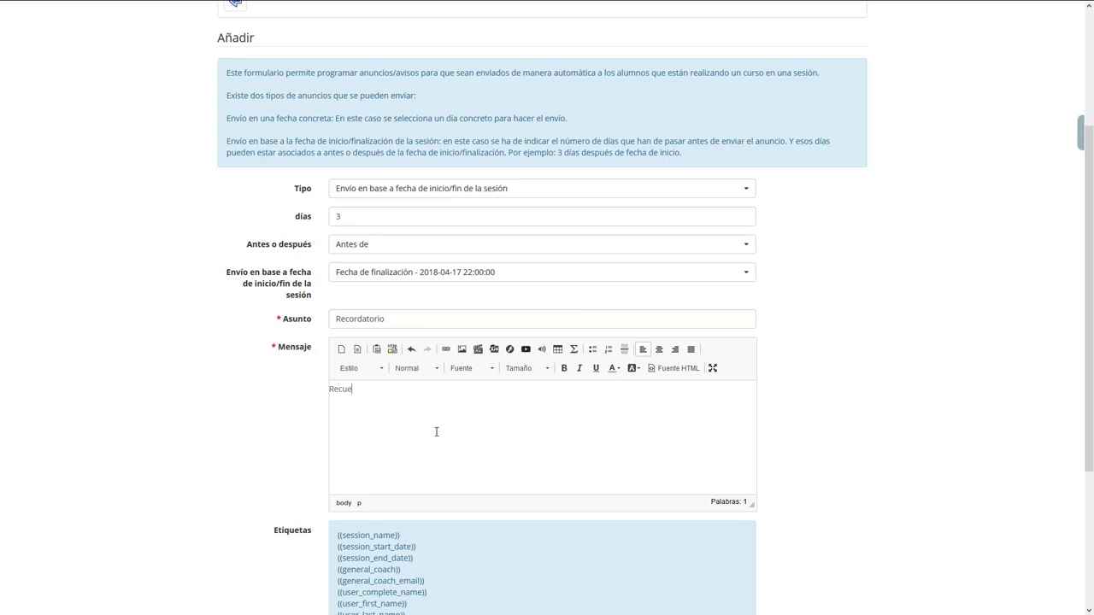
text(rda que te quedan sólo tres días p)
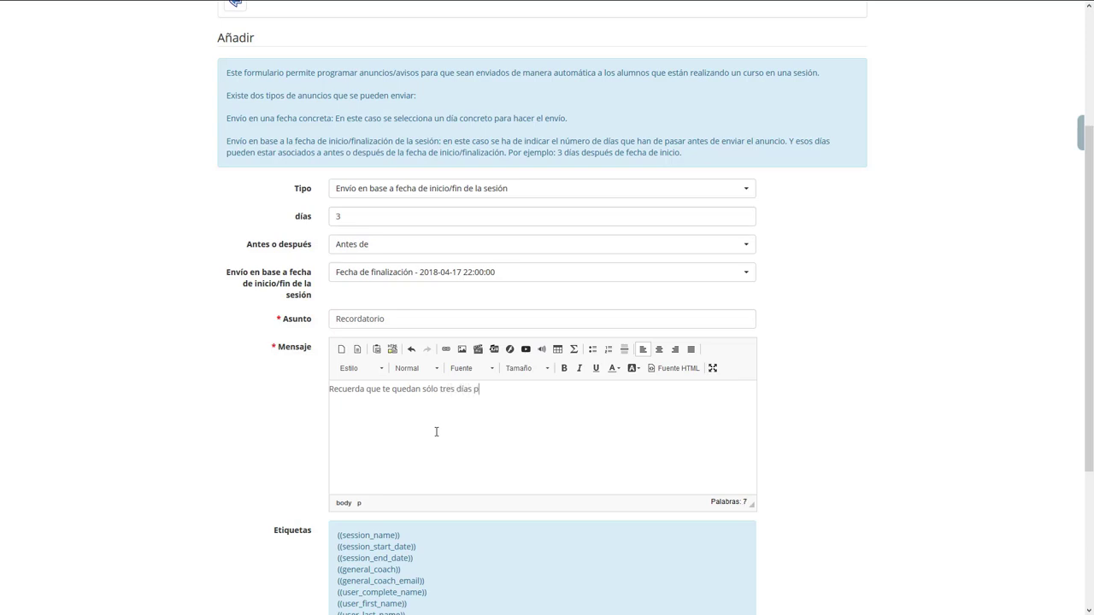
text(ara finalizar tu co)
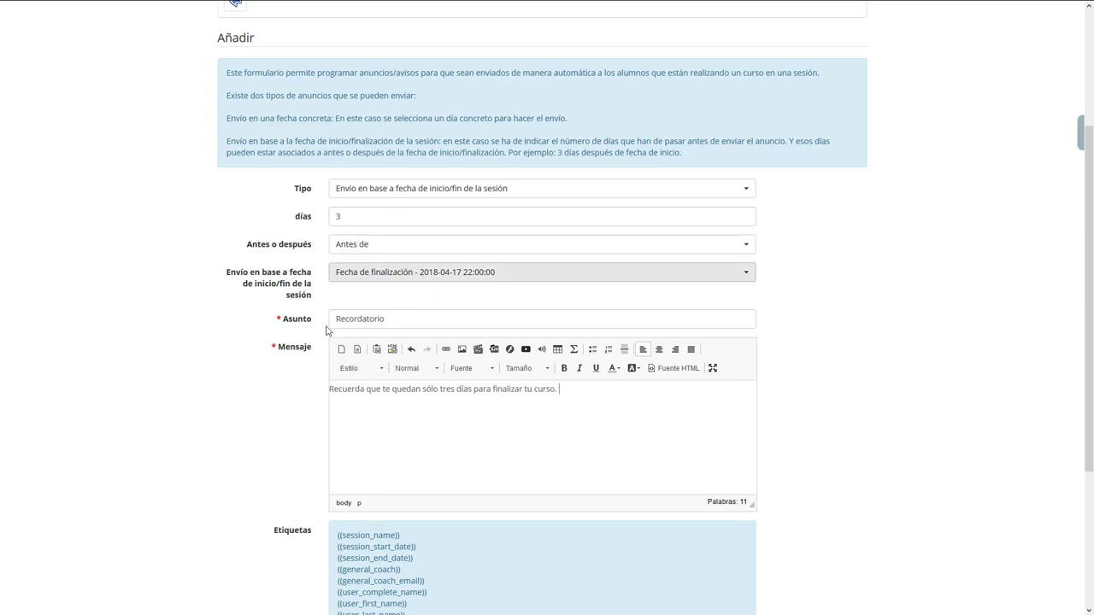
Add the "Recordatorio" announcement to the session and run the sending of pending scheduled announcements.
scroll(338, 433, down, 2)
scroll(342, 445, down, 1)
click(352, 476)
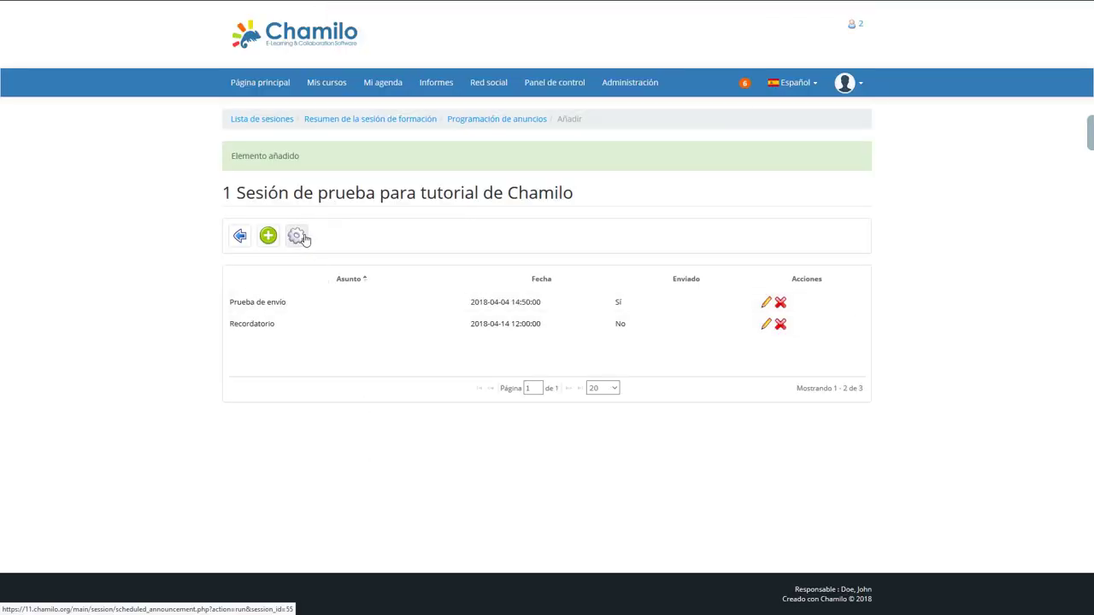
click(304, 239)
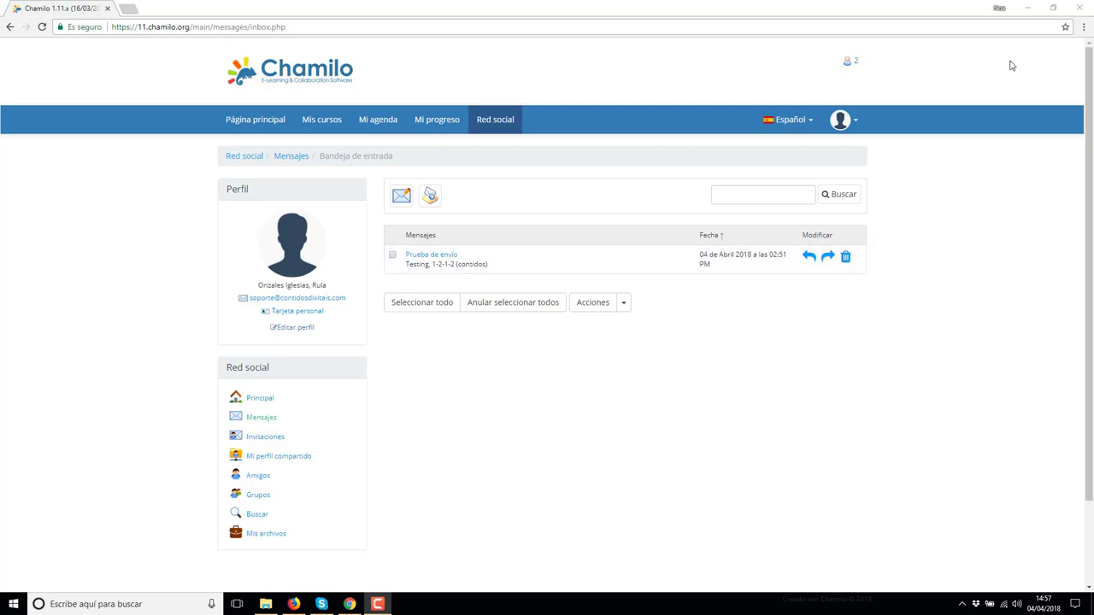
Leave the student's inbox, open the training session summary and highlight its displayed, student access and tutor access dates.
click(1028, 9)
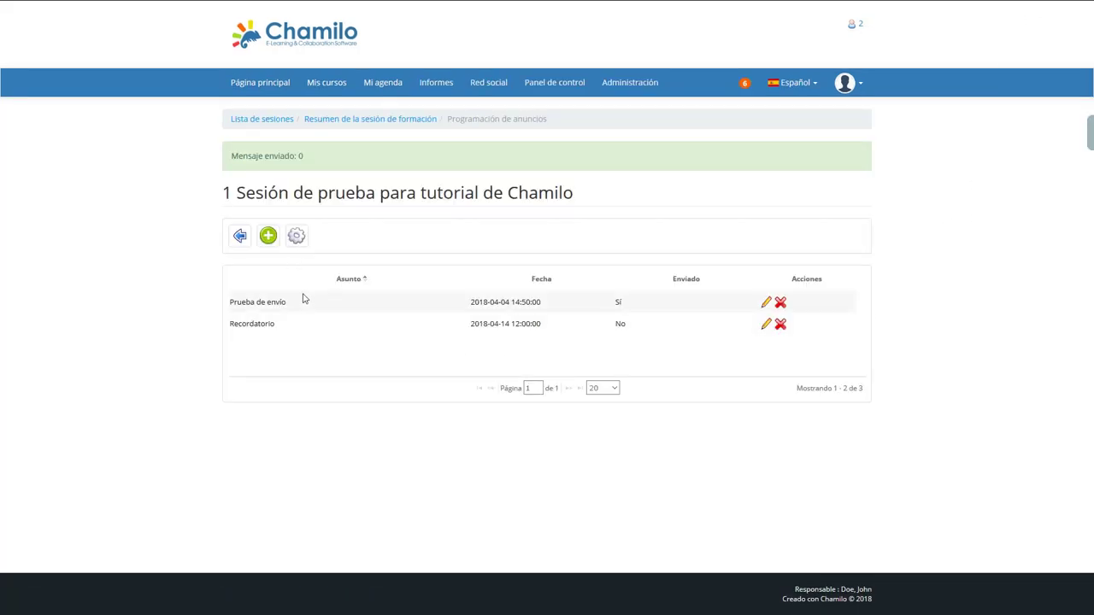
click(360, 124)
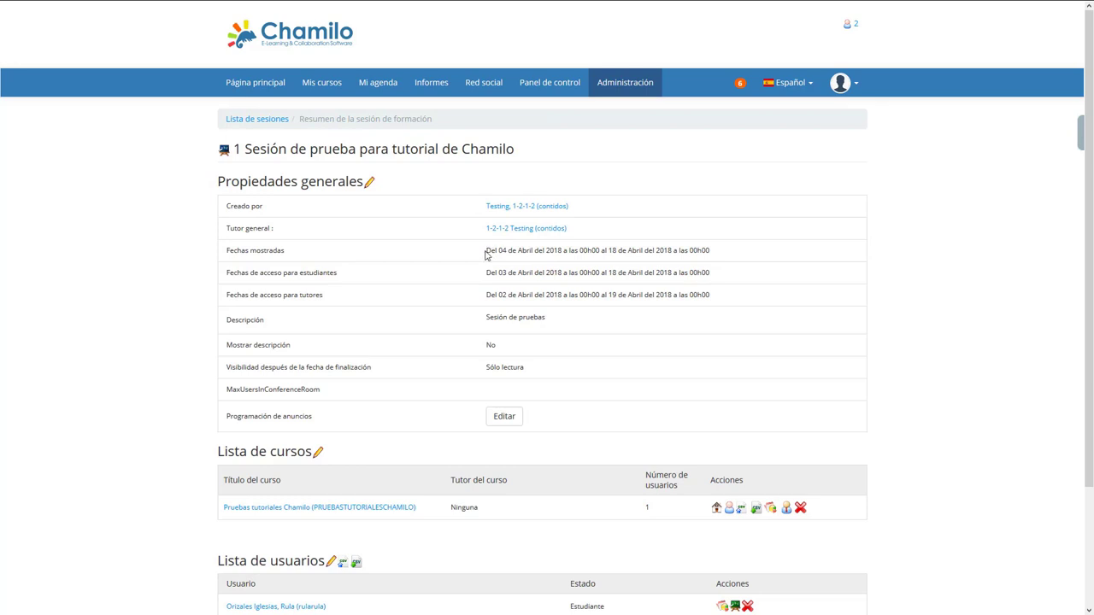
drag(225, 250, 733, 301)
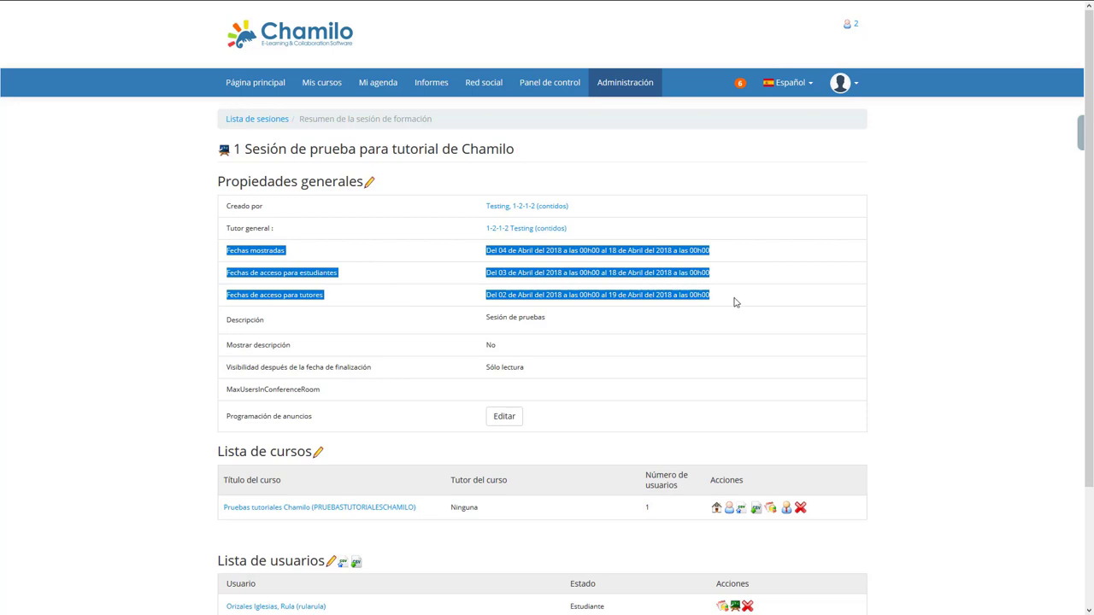